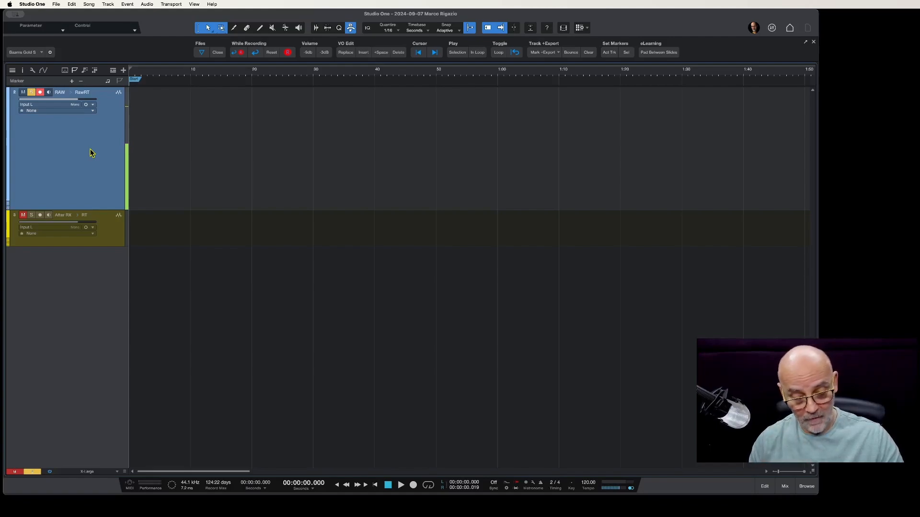
- Record onto the RAW track from the song start, inserting unnamed markers at about 0:49 and 1:10 while recording
key(KP_Multiply)
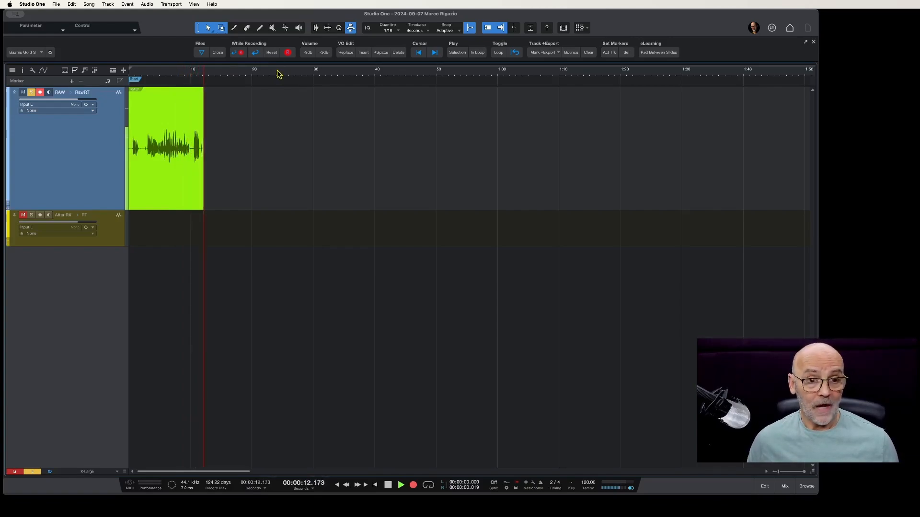
scroll(279, 74, down, 4)
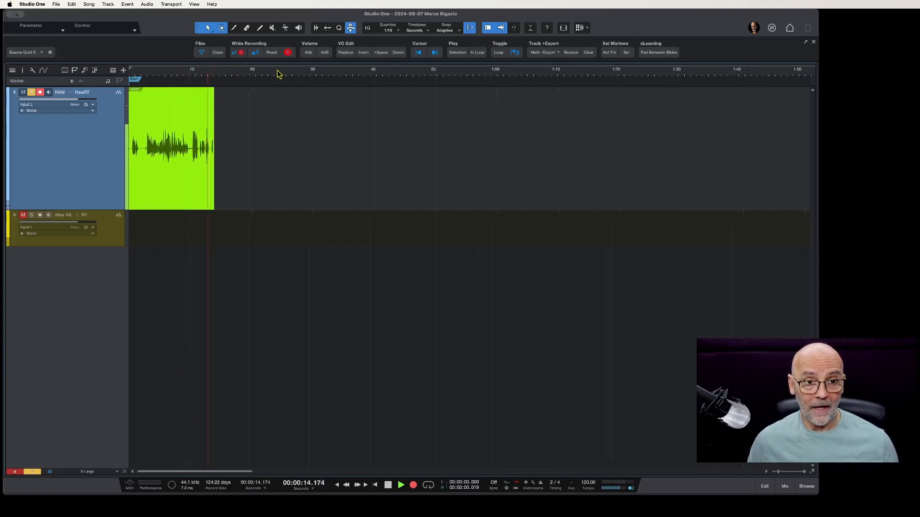
scroll(279, 75, up, 5)
scroll(278, 72, left, 5)
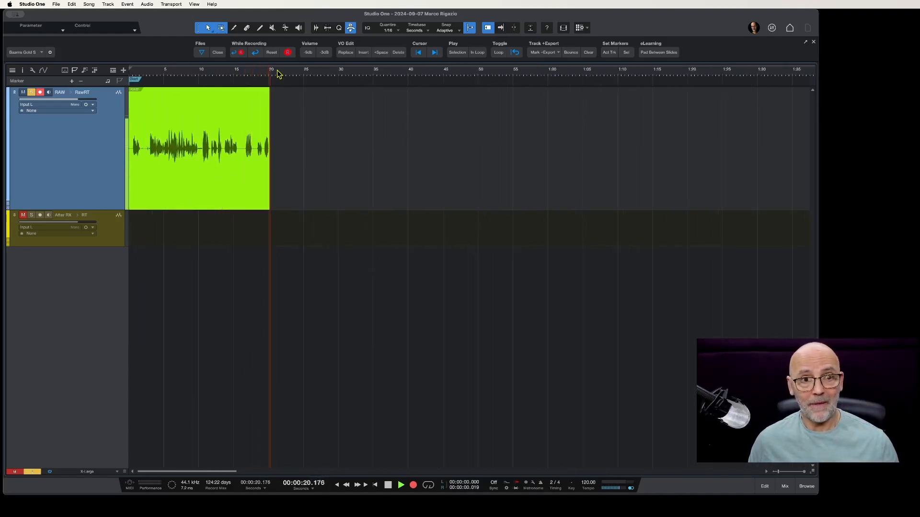
scroll(280, 75, down, 4)
scroll(279, 74, up, 5)
scroll(279, 74, left, 5)
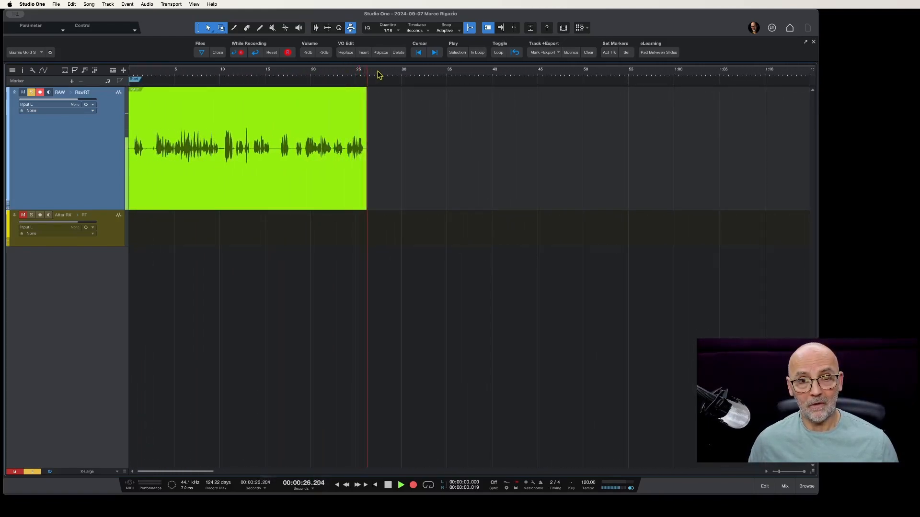
scroll(379, 76, up, 3)
scroll(379, 78, down, 4)
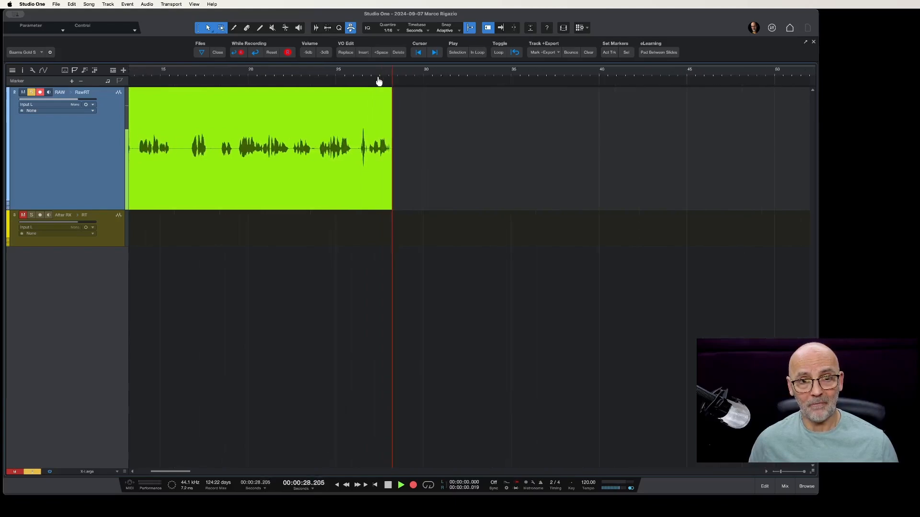
scroll(379, 74, down, 1)
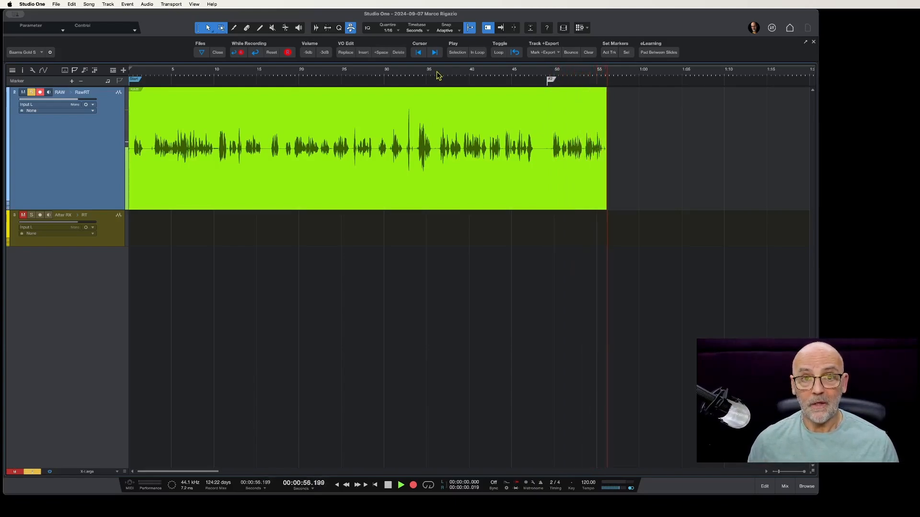
scroll(440, 76, down, 4)
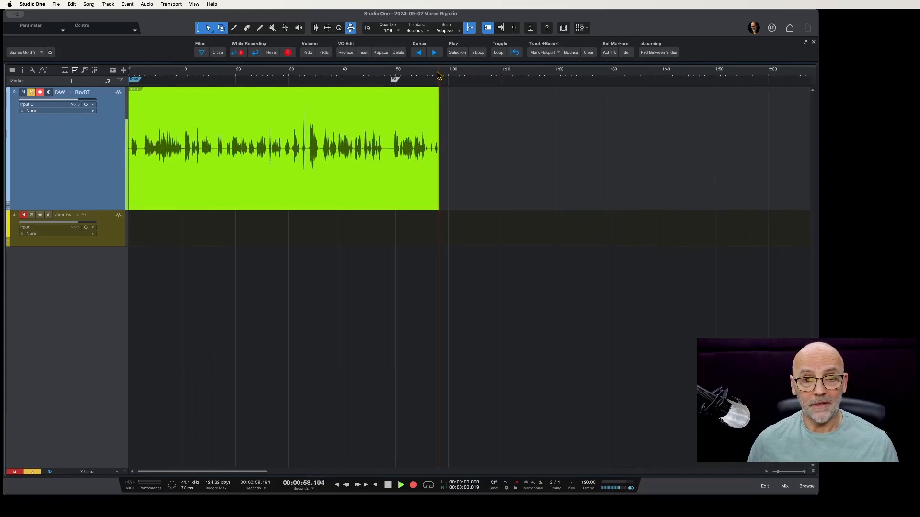
scroll(439, 76, down, 3)
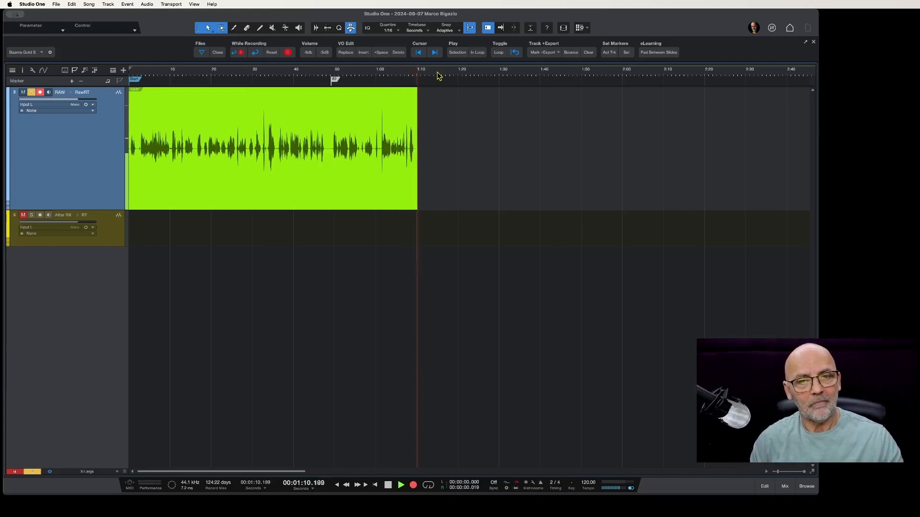
key(Insert)
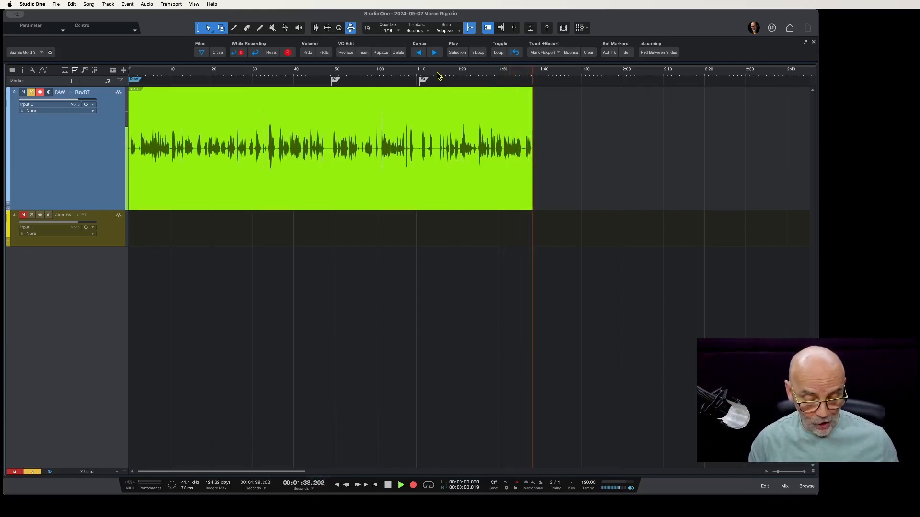
- Insert a marker named ABC at about 1:40 while the recording continues
key(shift+y)
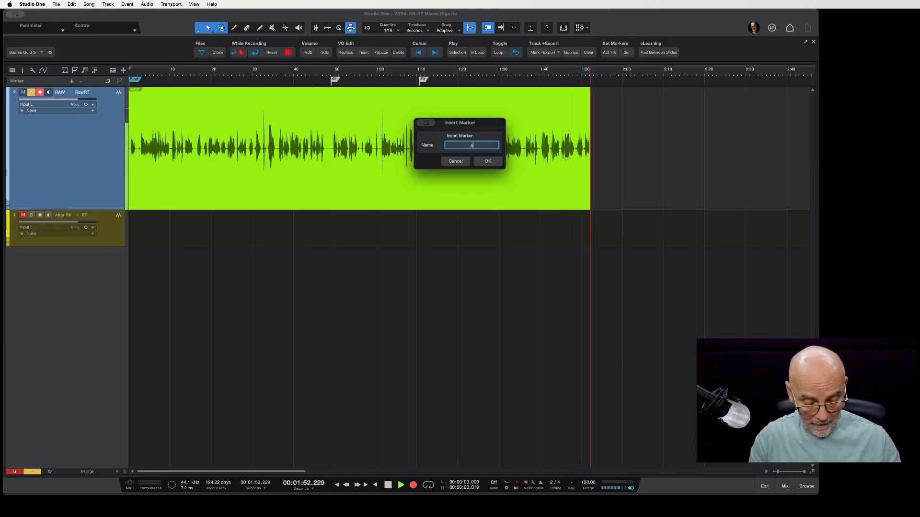
text(ABC)
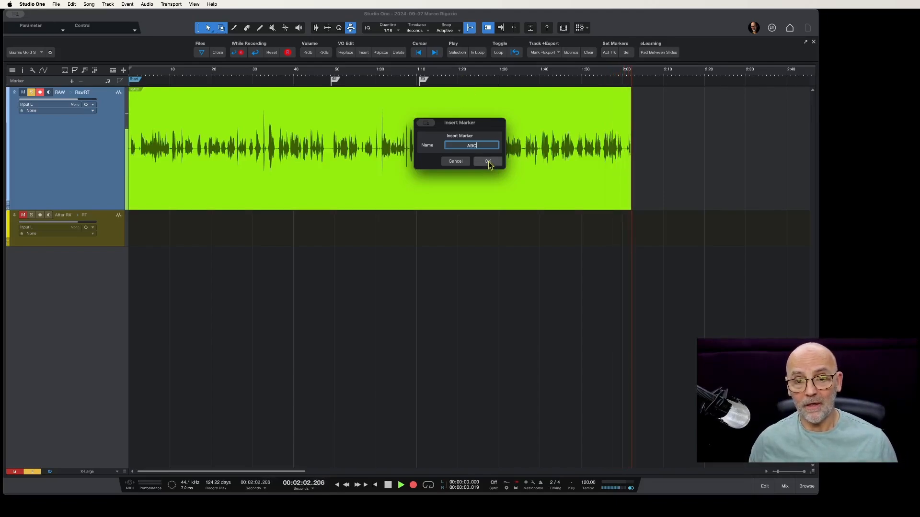
click(487, 161)
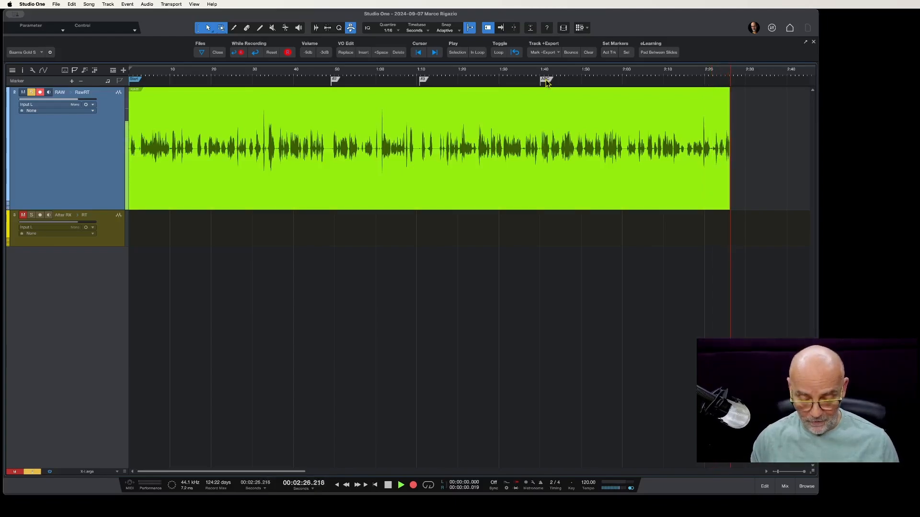
- Stop the recording and set the song's start and end markers to the active track's recorded audio
key(space)
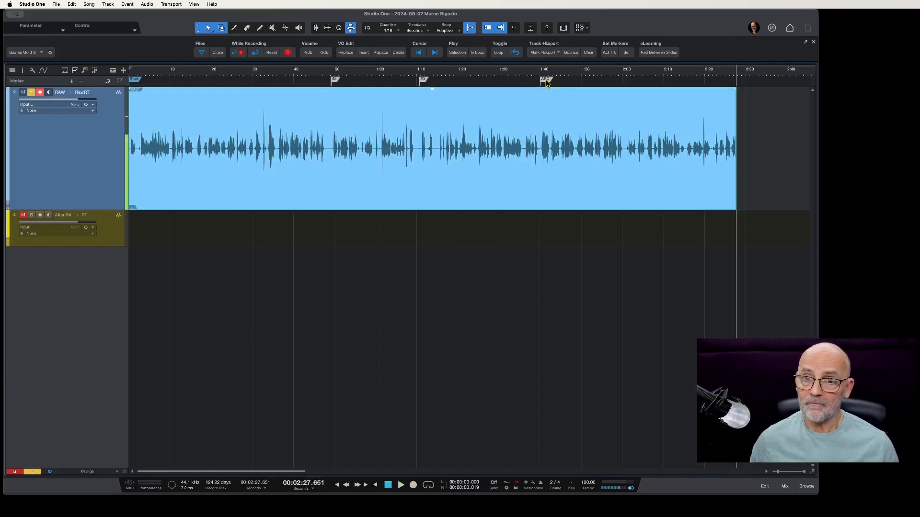
click(610, 54)
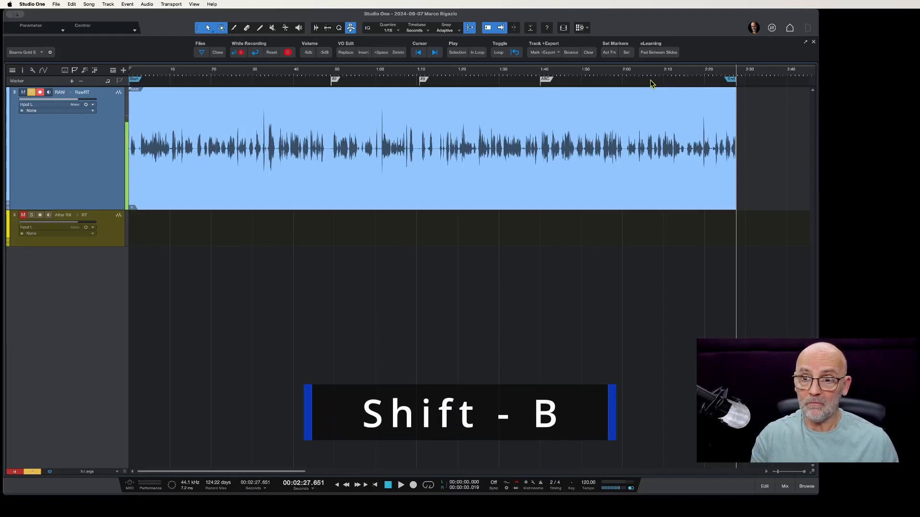
- Jump the playback cursor back marker by marker to the song start, and forward again to the marker at about 1:10
key(shift+b)
key(shift+b)
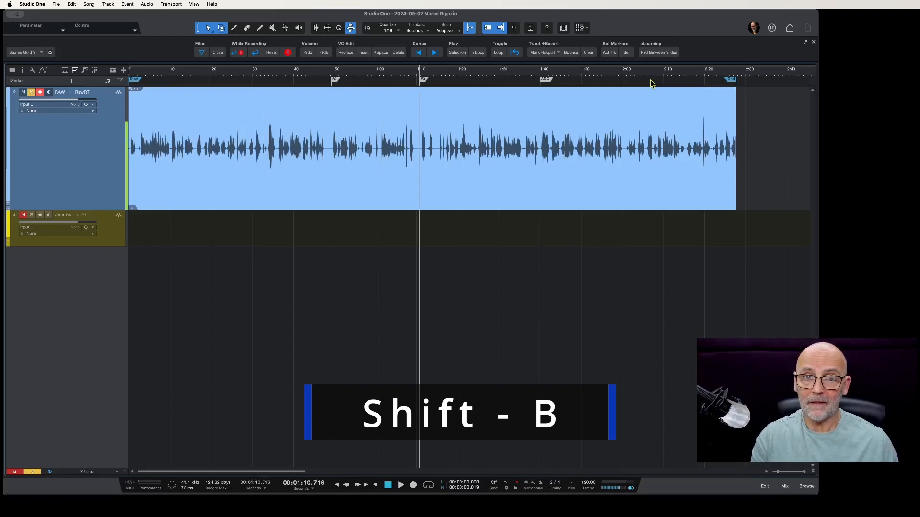
key(shift+b)
key(shift+b)
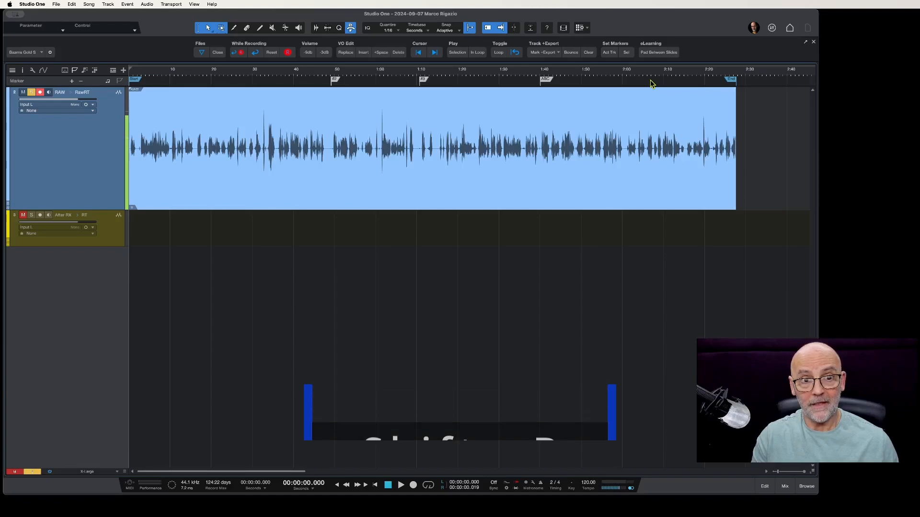
key(shift+n)
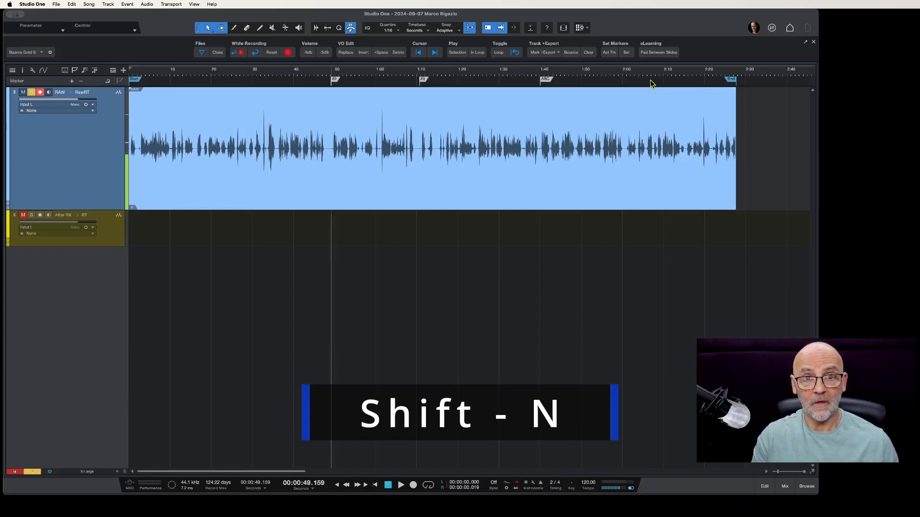
key(shift+n)
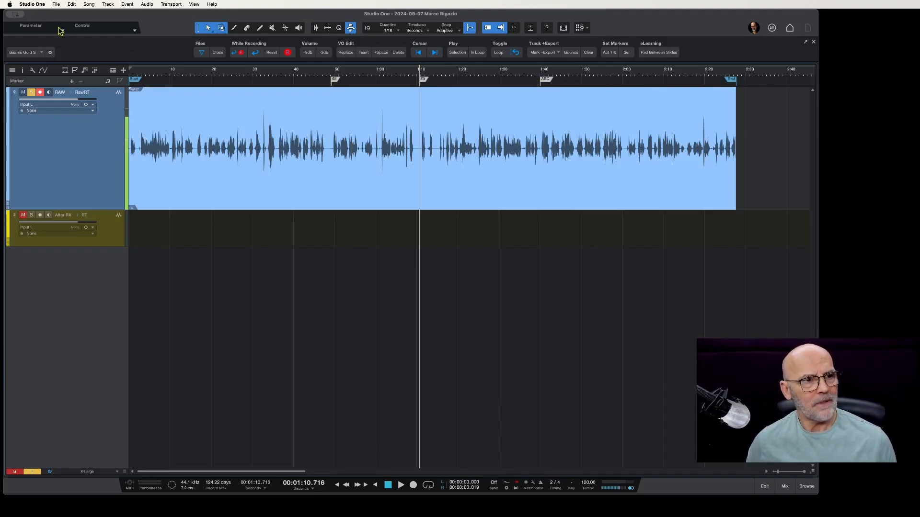
click(37, 6)
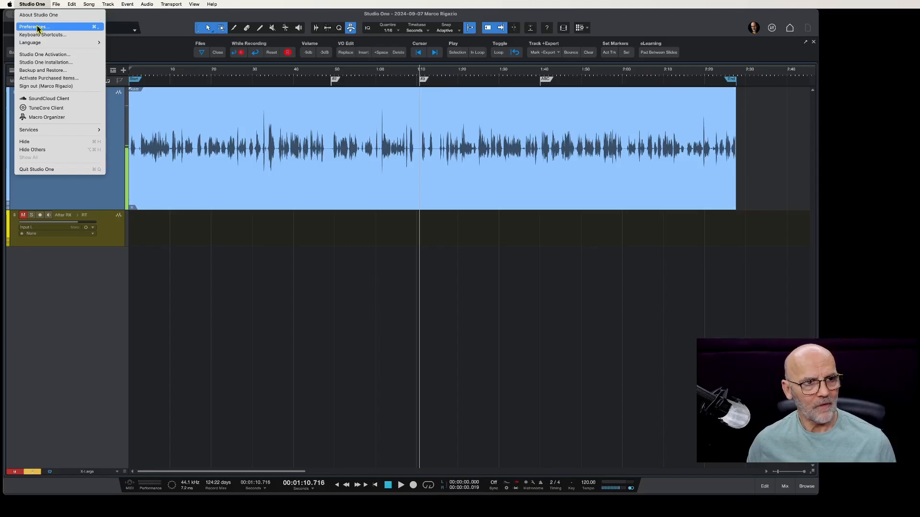
click(37, 28)
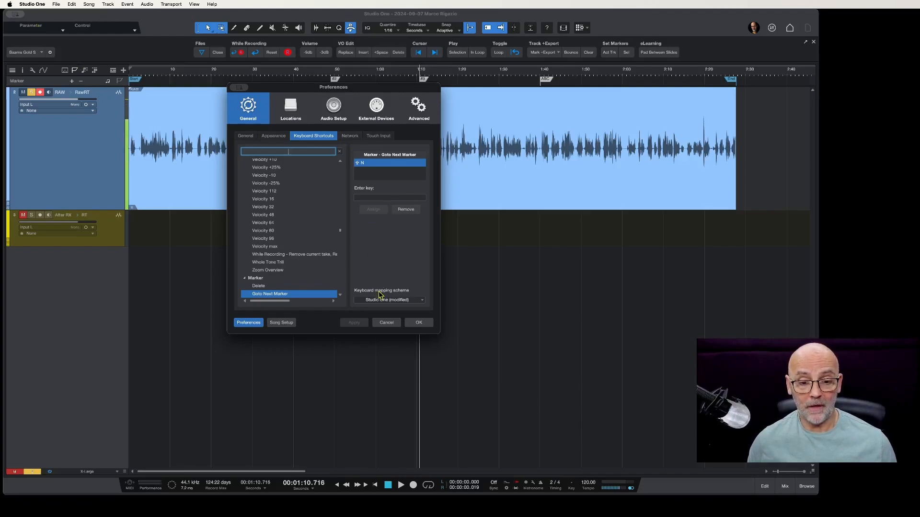
click(385, 323)
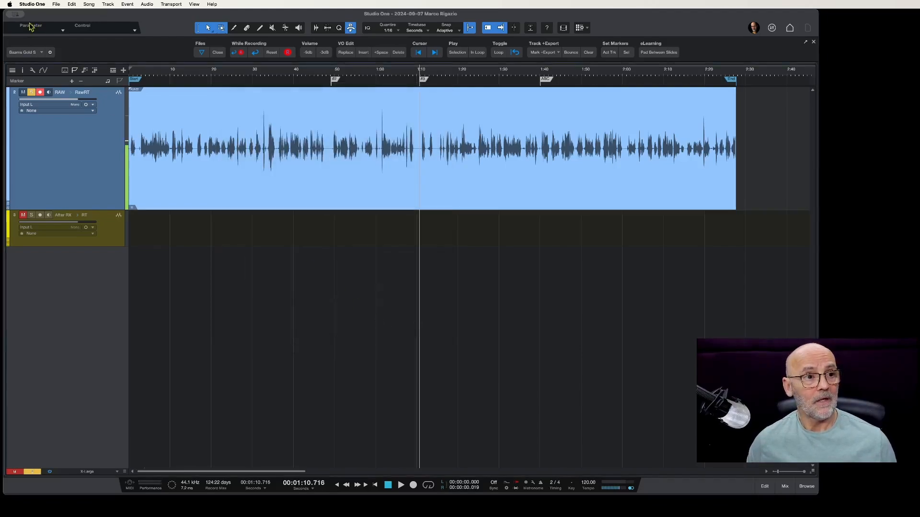
click(34, 6)
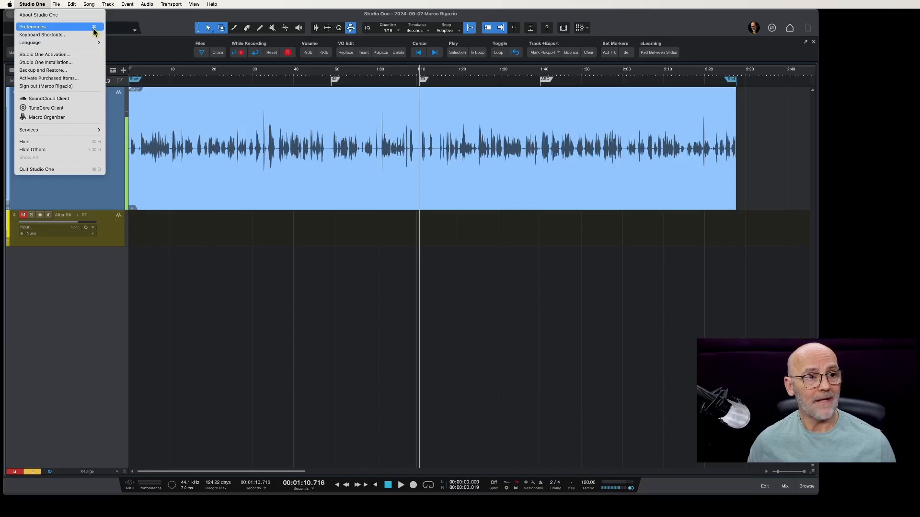
click(36, 7)
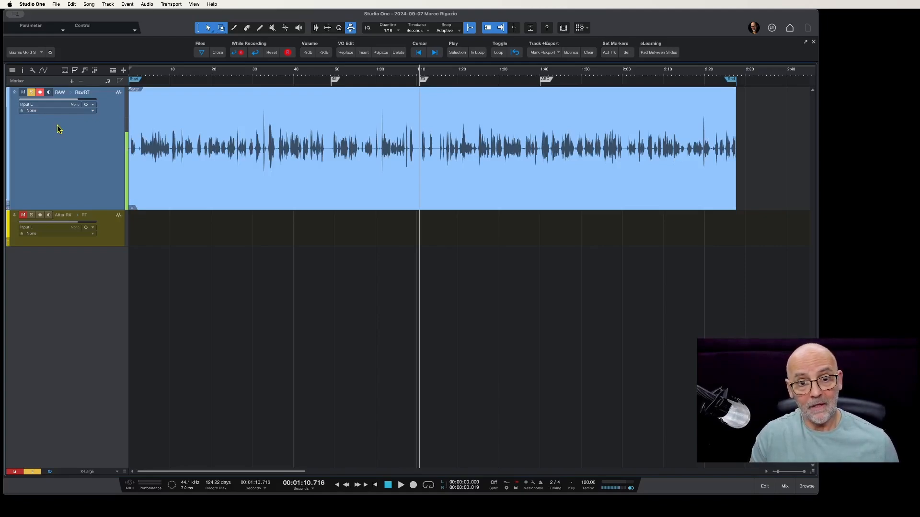
- Search the keyboard shortcut preferences for "marker" and locate the Marker command group
key(super+comma)
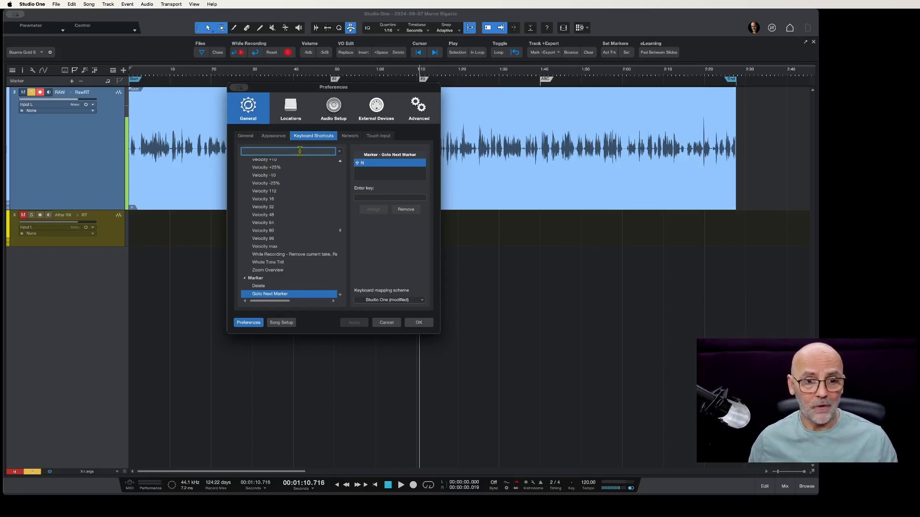
text(m)
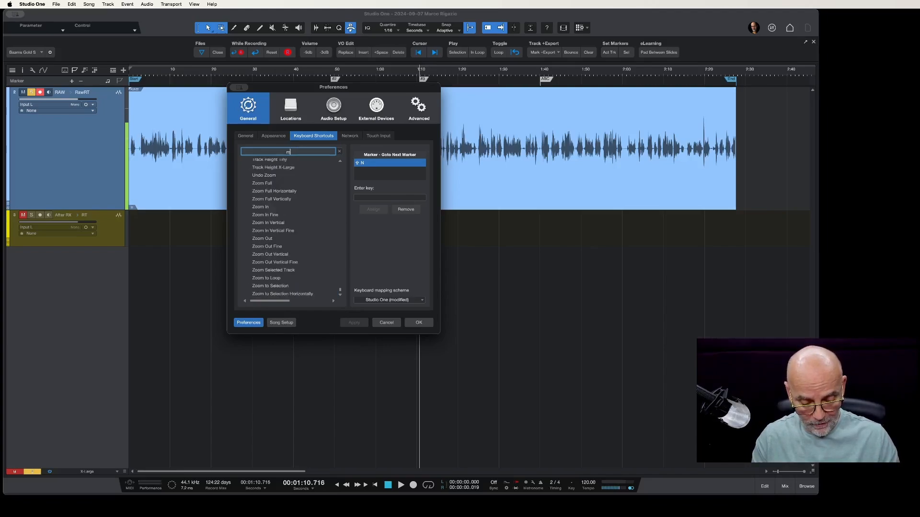
text(arker)
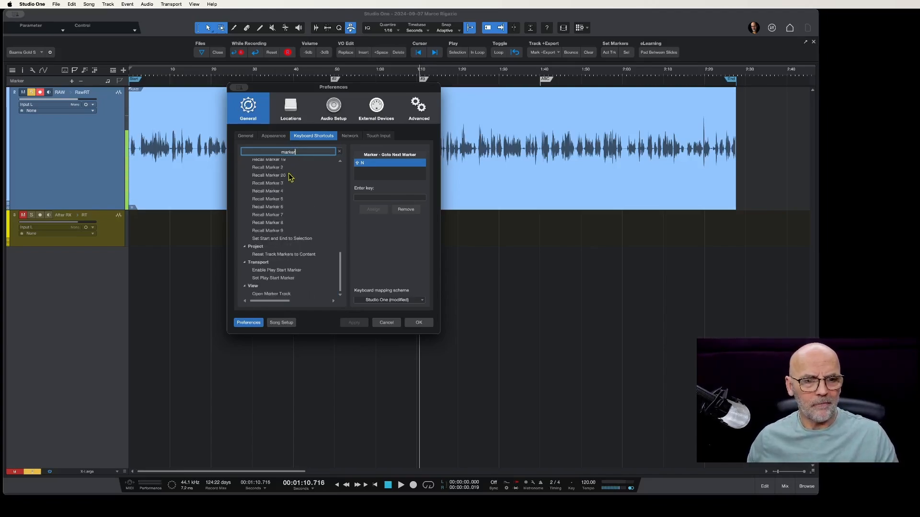
scroll(287, 177, up, 1)
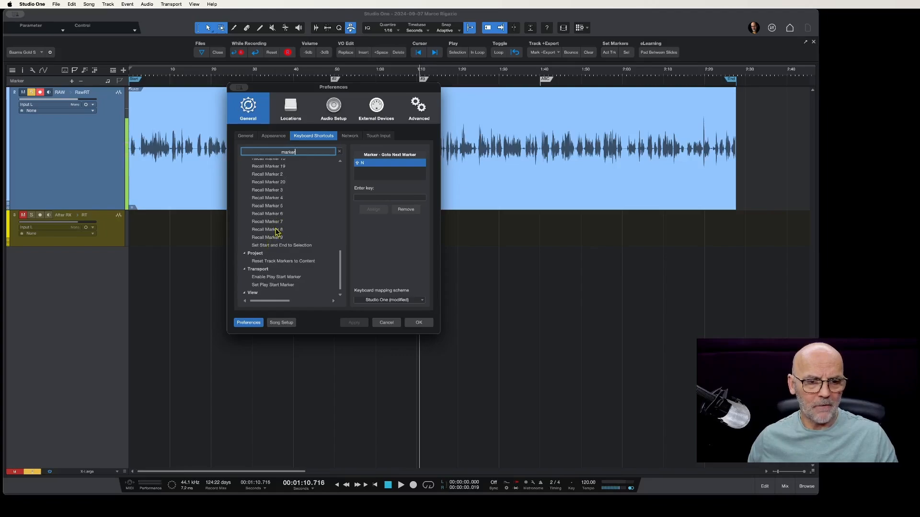
scroll(277, 230, up, 5)
scroll(277, 231, up, 5)
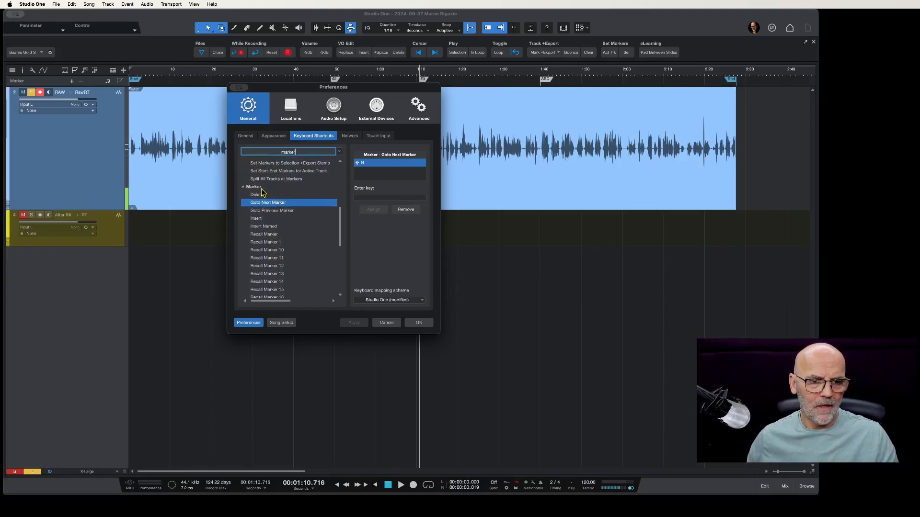
double_click(260, 188)
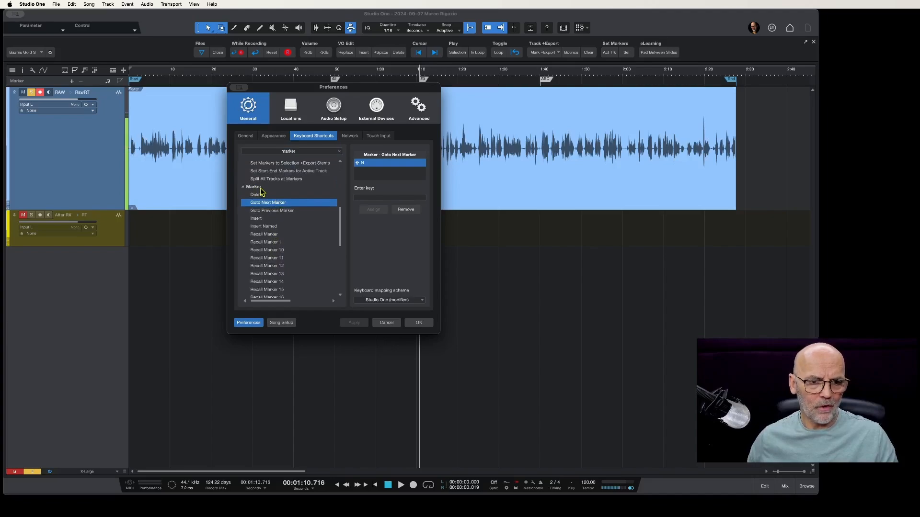
click(243, 188)
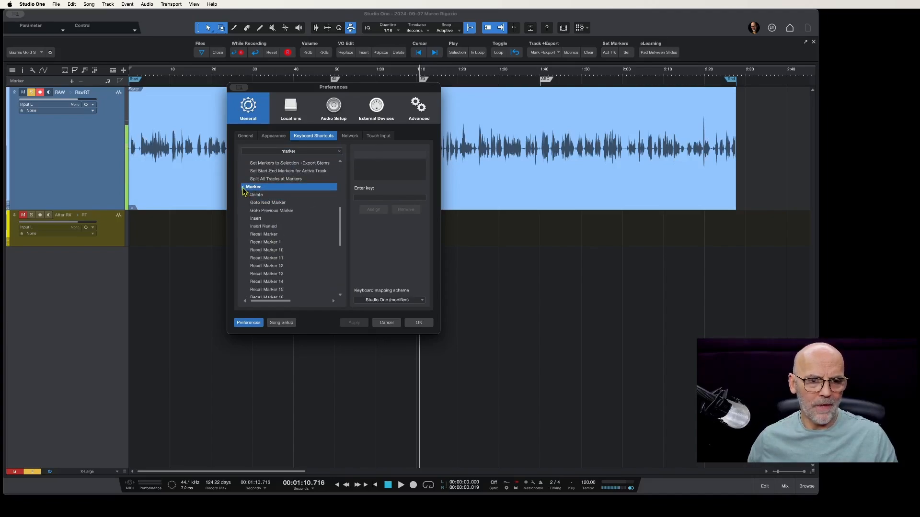
- Check the shortcuts assigned to Insert, Insert Named, Goto Next Marker and Goto Previous Marker, and close the preferences without changes
click(256, 220)
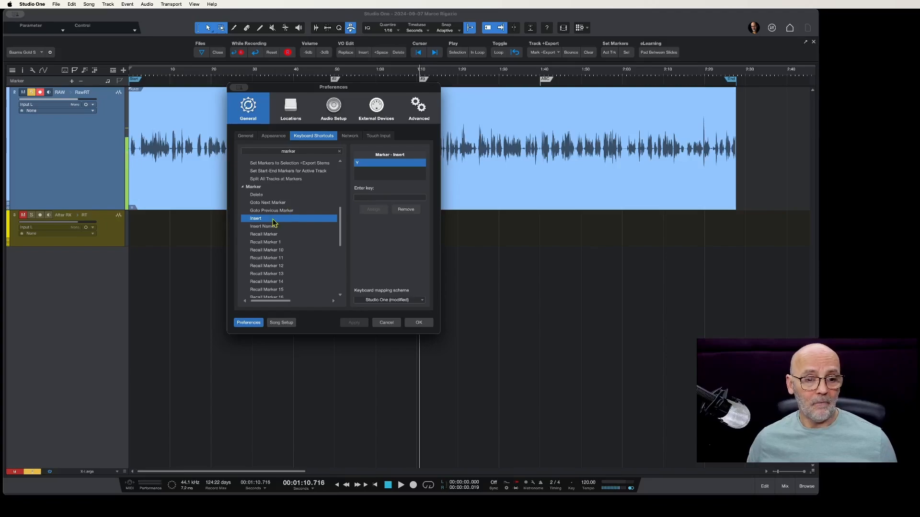
click(265, 228)
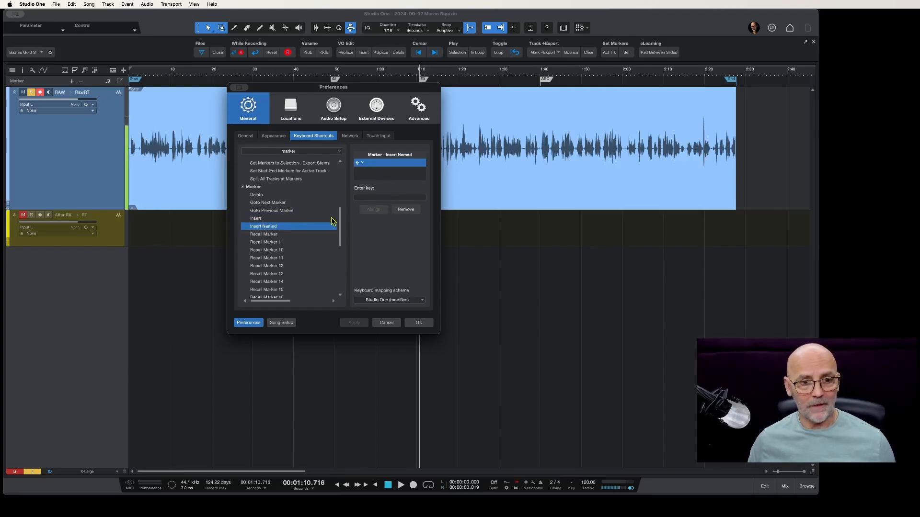
click(276, 204)
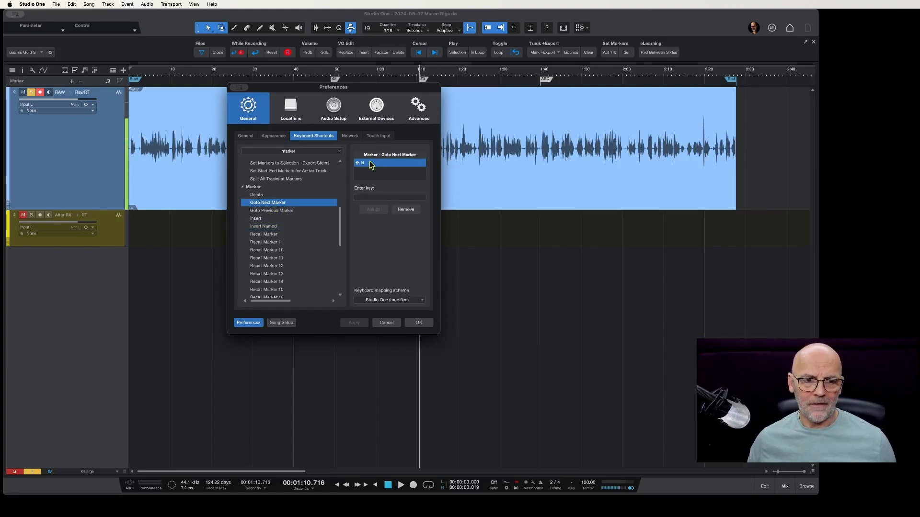
click(278, 212)
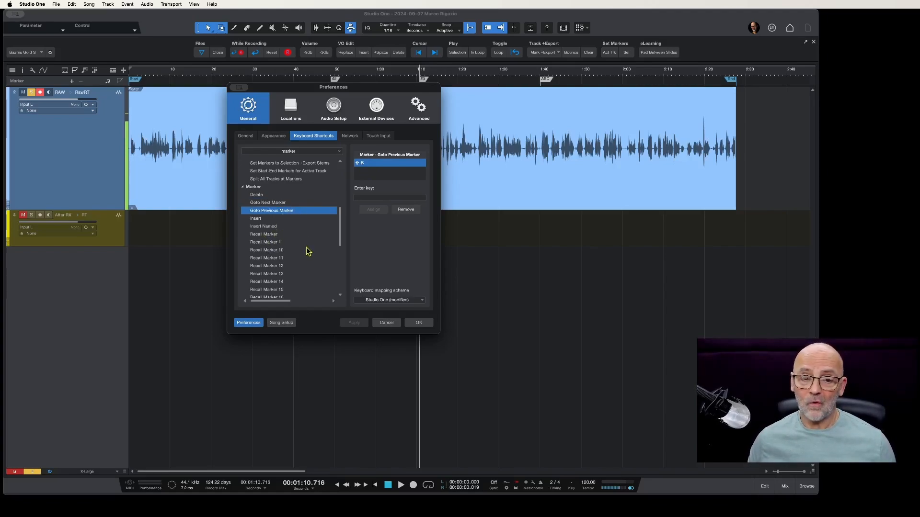
click(386, 324)
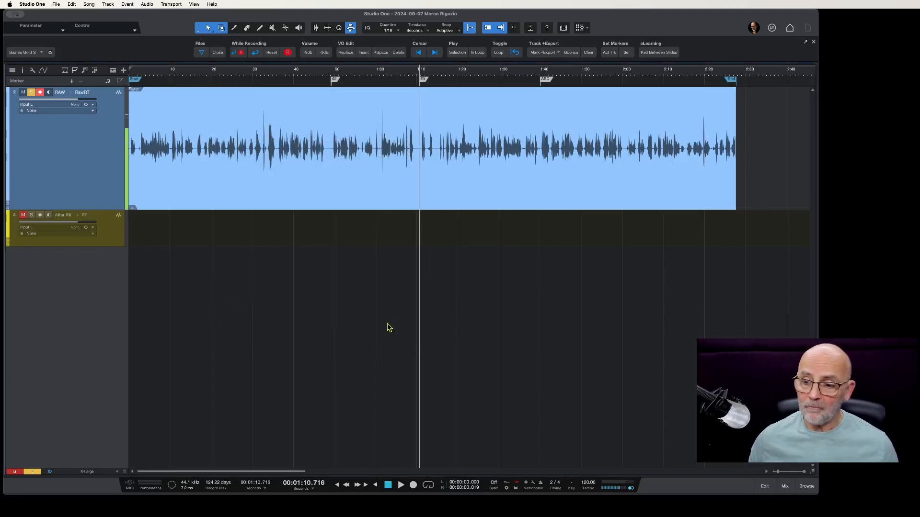
click(835, 226)
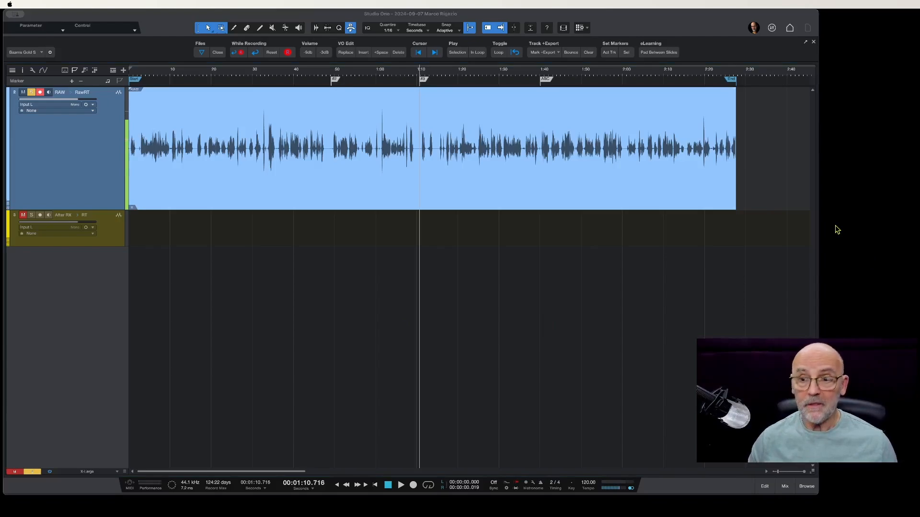